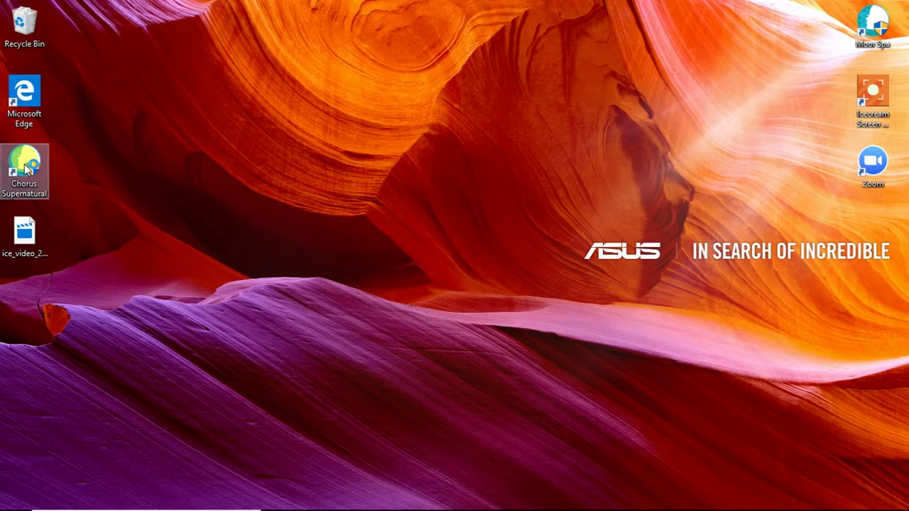
Launch Chorus Supernatural from its desktop icon
double_click(27, 169)
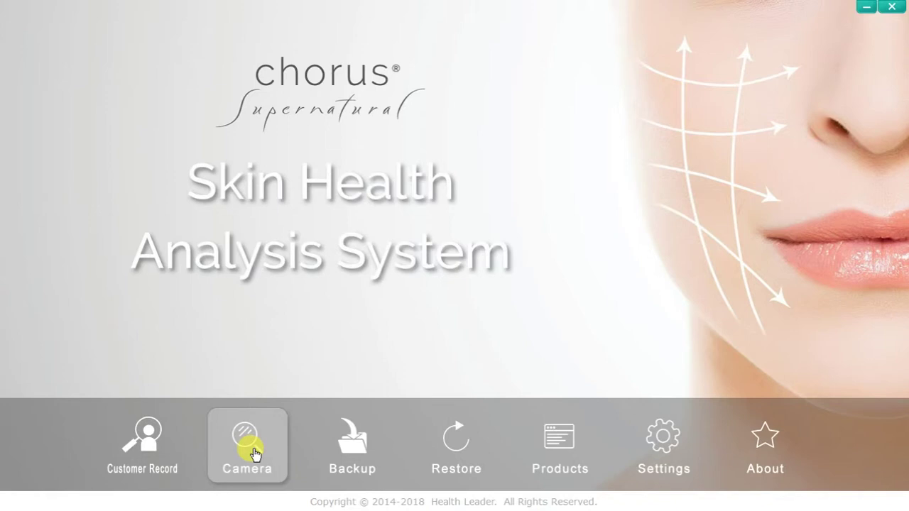
click(248, 448)
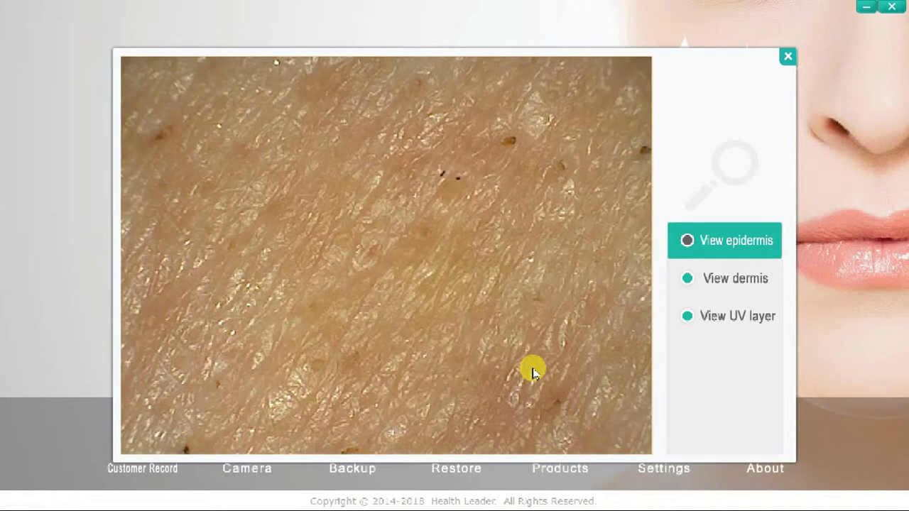
click(713, 278)
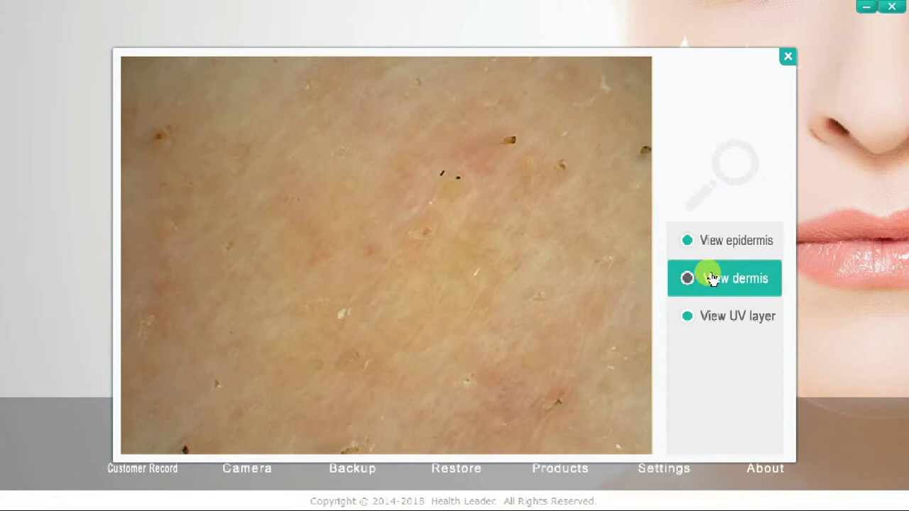
click(708, 320)
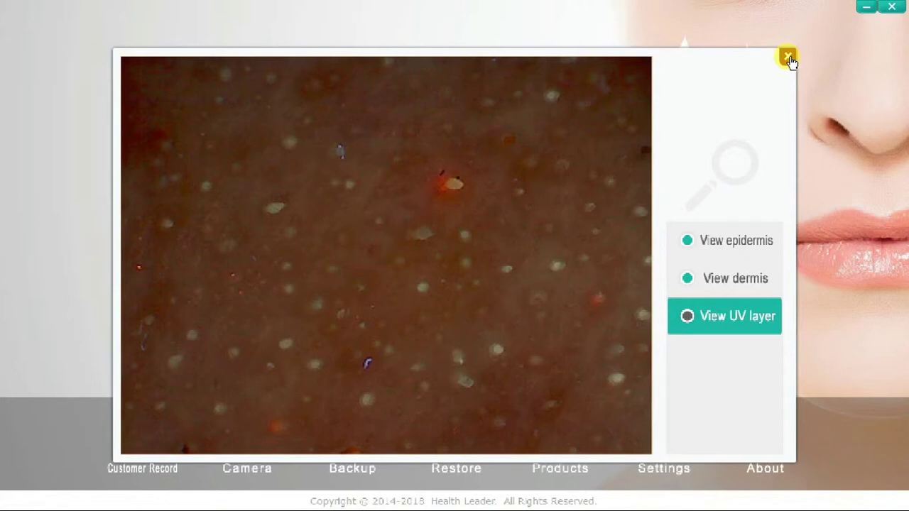
click(789, 57)
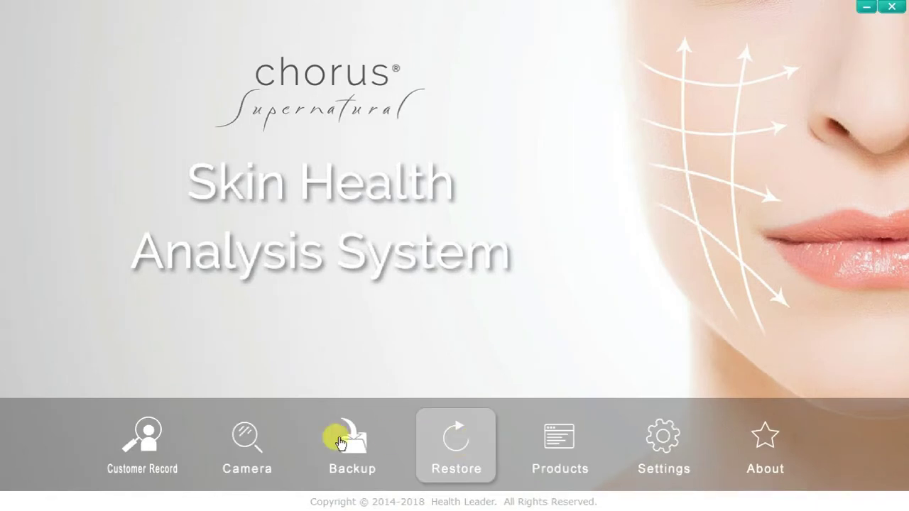
In Customer Record, create and save a 'New Customers' group, then expand Customer Group
click(143, 439)
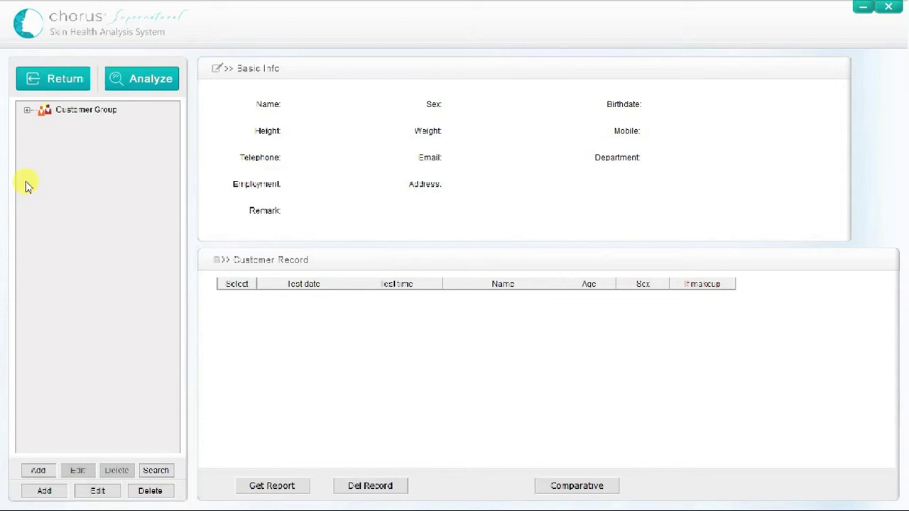
click(48, 493)
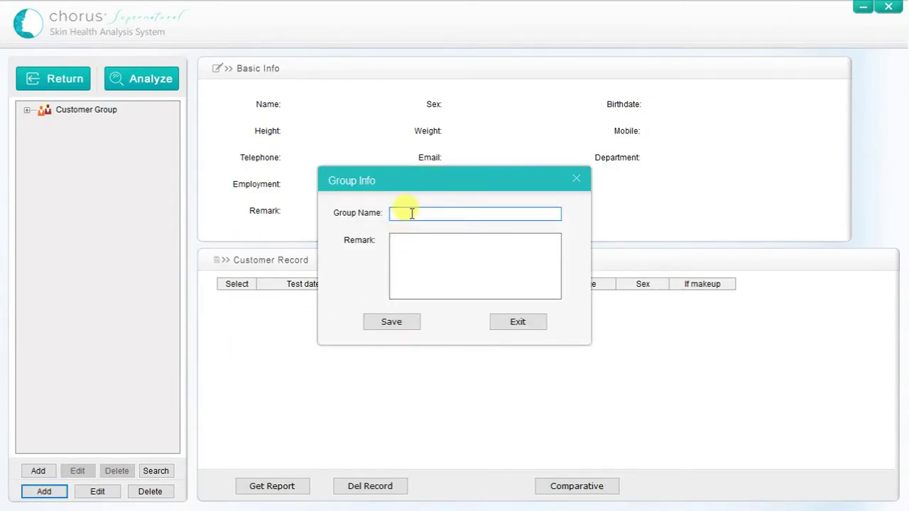
text(New Customers)
click(387, 323)
click(441, 304)
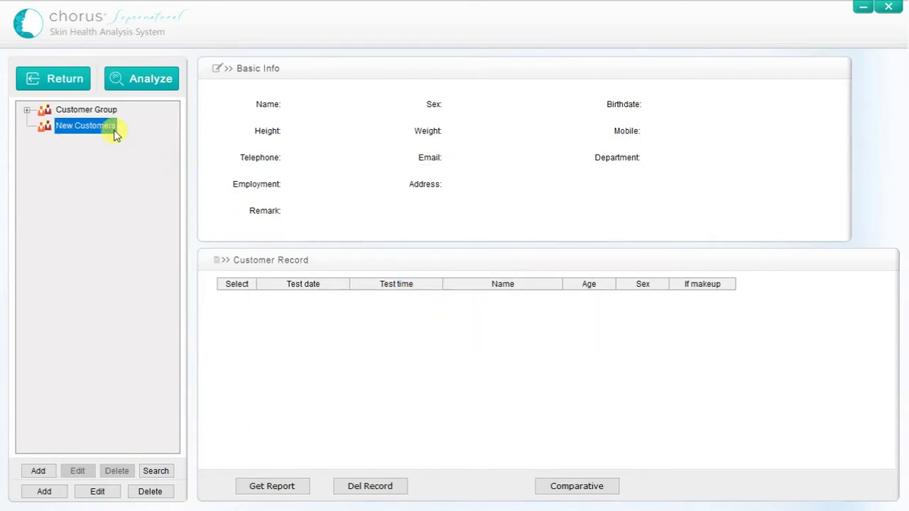
click(27, 110)
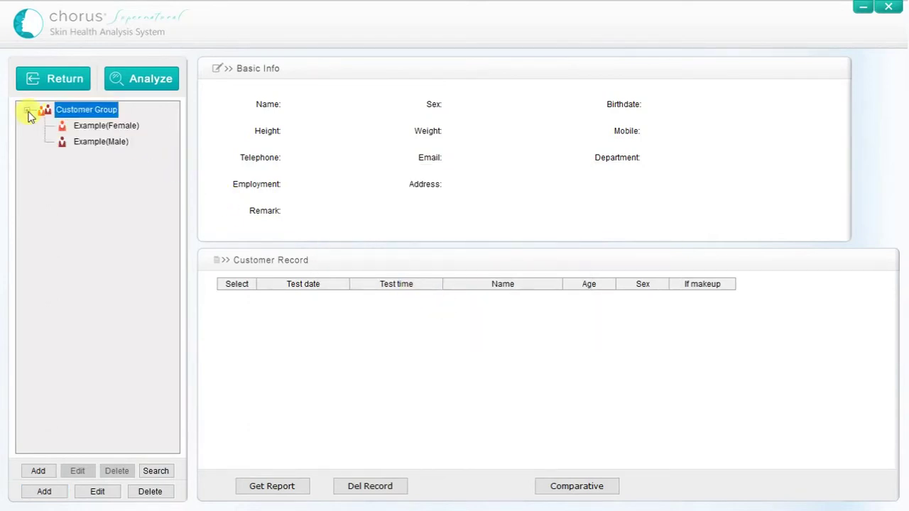
Add a new customer with her full name and birthdate 1996-11-08
click(38, 471)
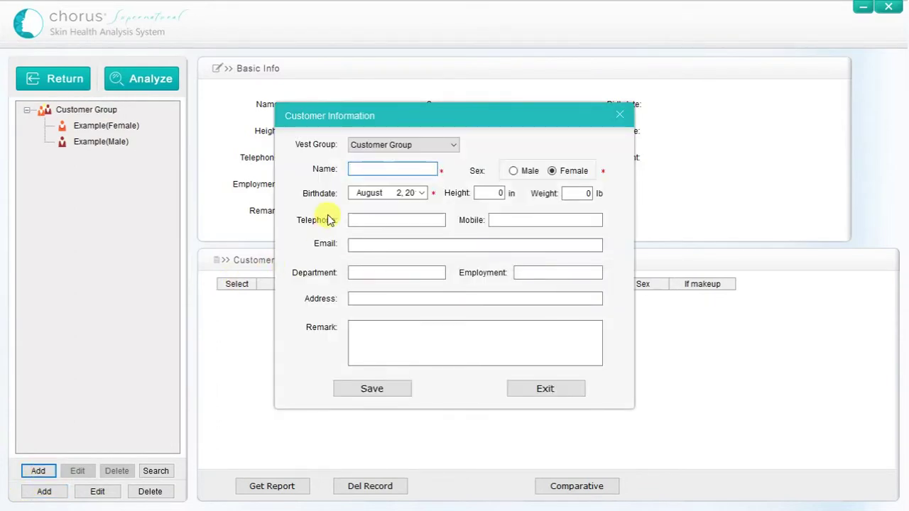
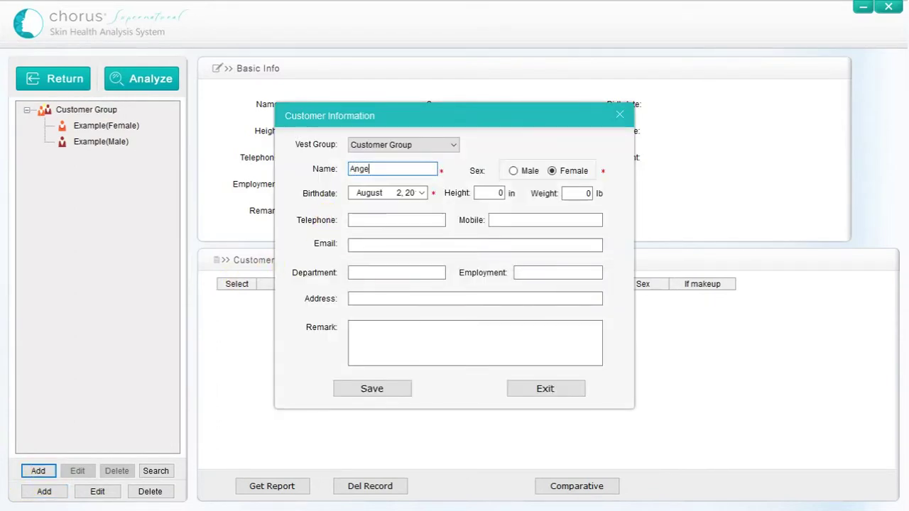
key(Tab)
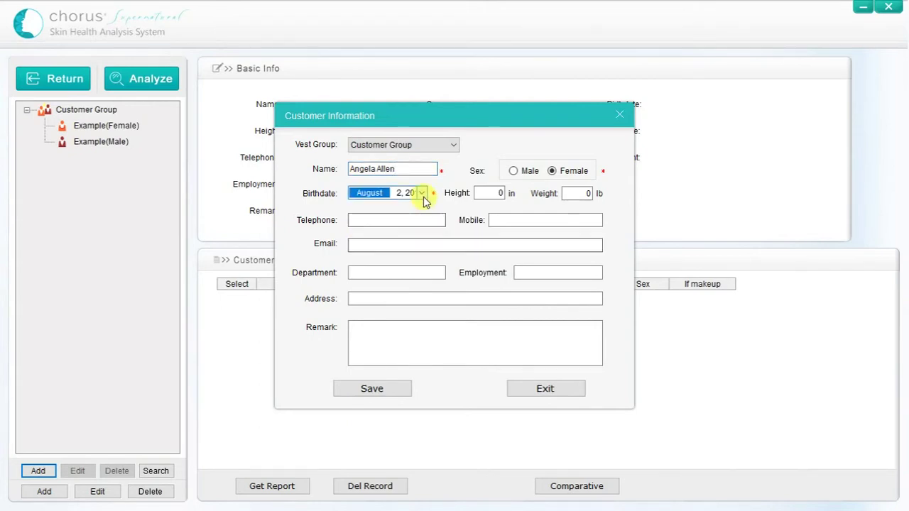
click(422, 194)
click(490, 211)
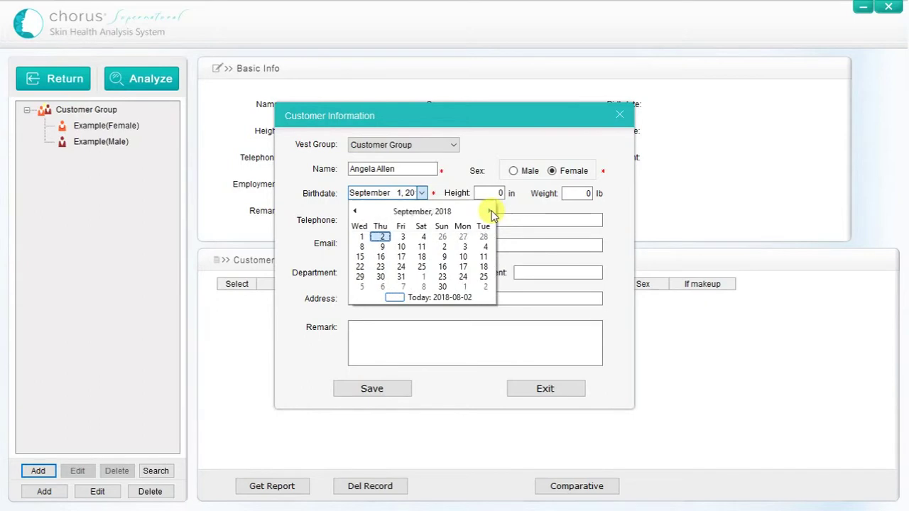
click(489, 212)
click(490, 211)
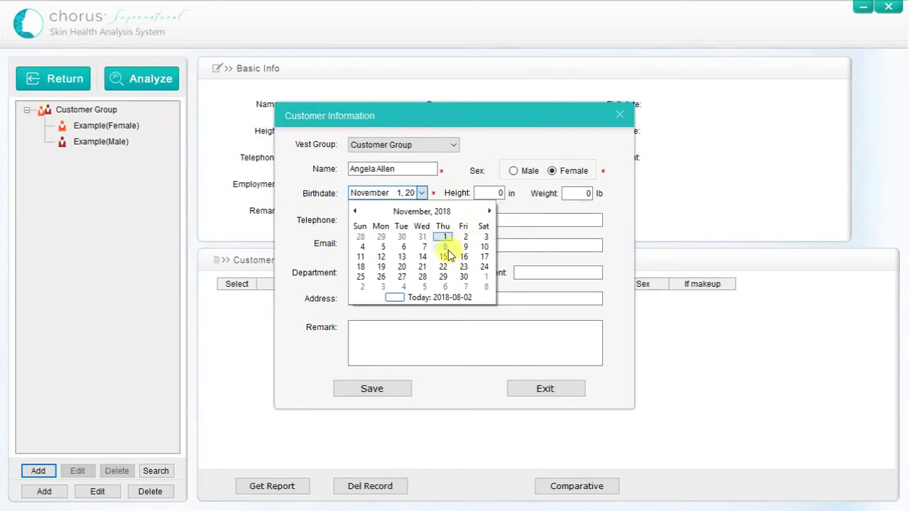
click(445, 246)
click(410, 194)
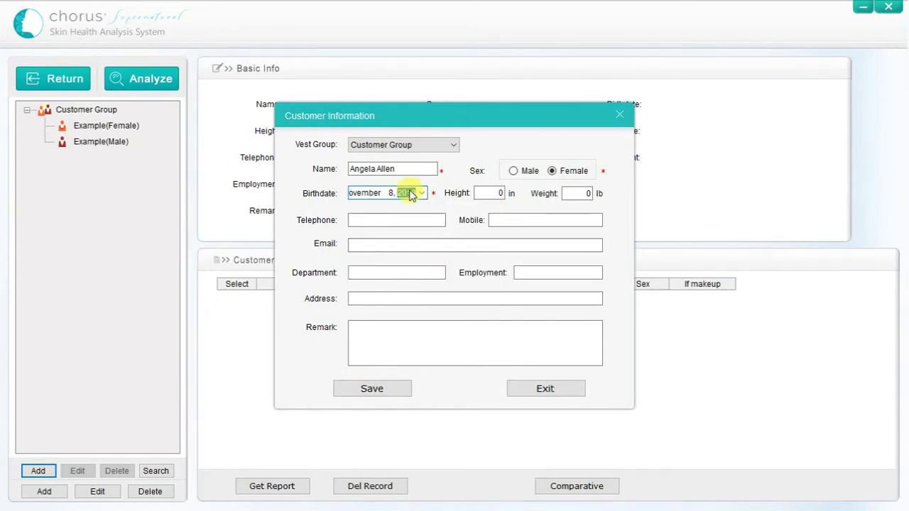
text(199)
key(Tab)
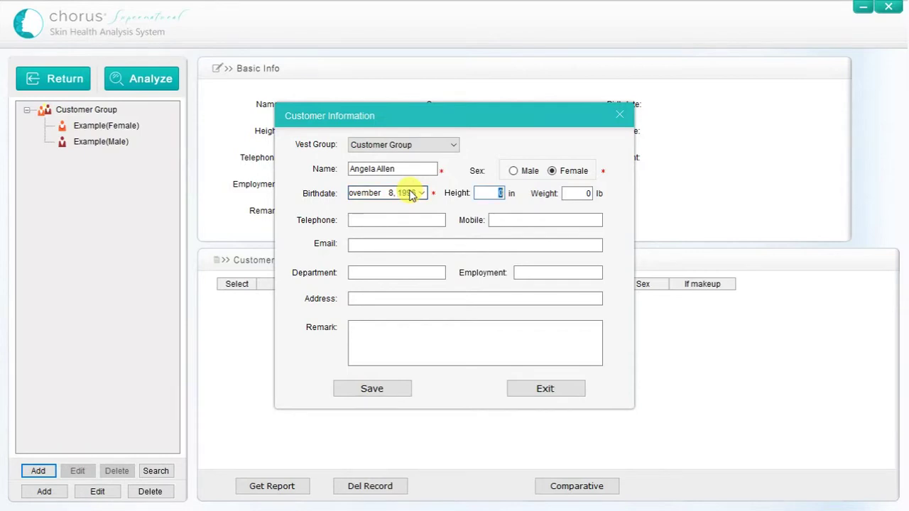
Enter height 64 in, weight 120 lb, her telephone and e-mail, and save the profile
text(64)
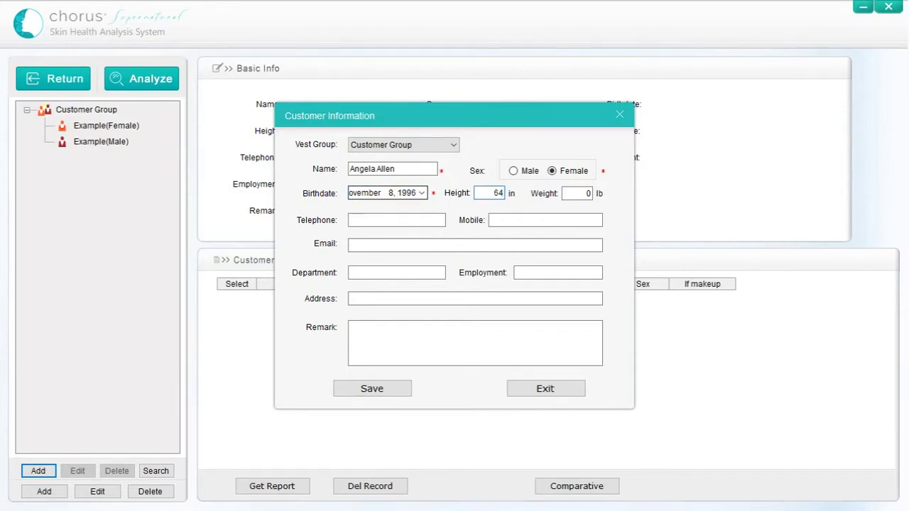
key(Tab)
text(120)
key(Tab)
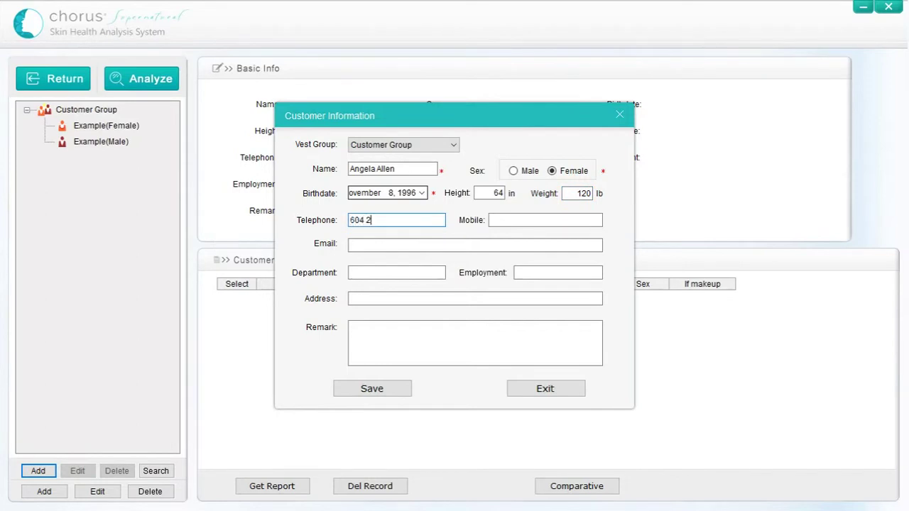
key(Tab)
key(Tab)
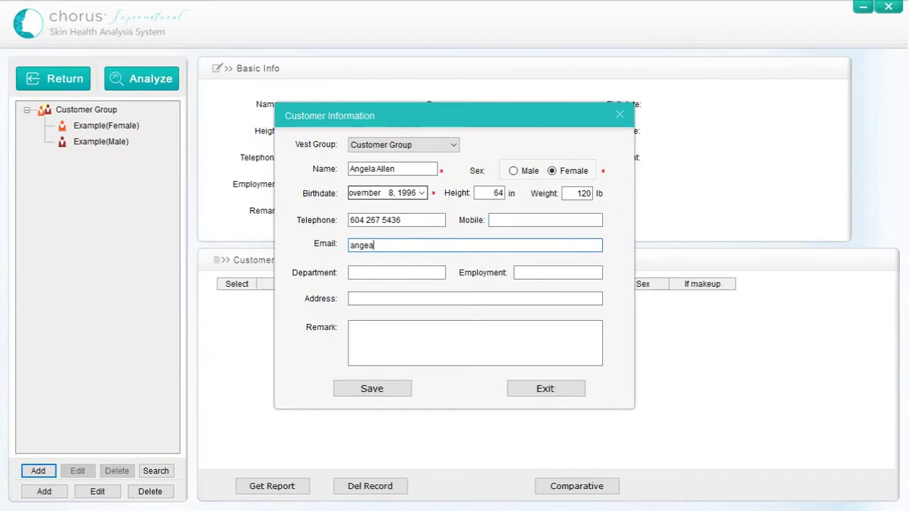
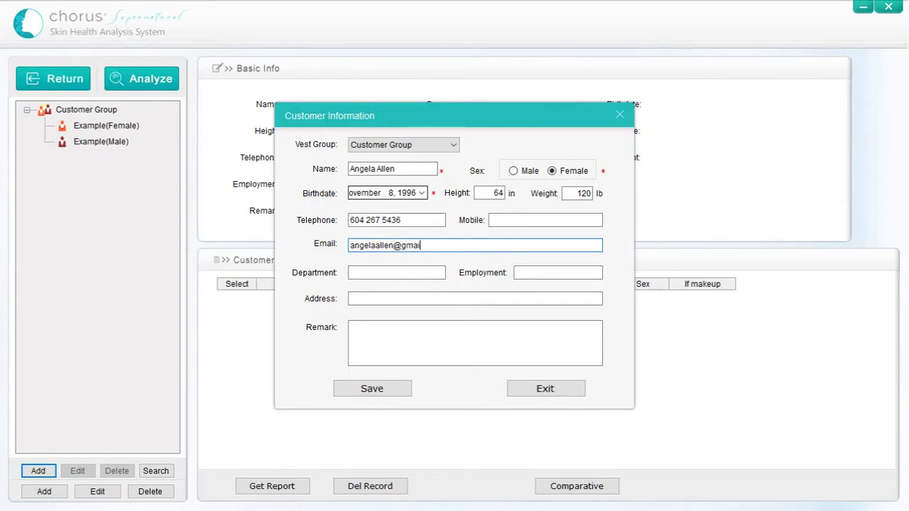
click(372, 391)
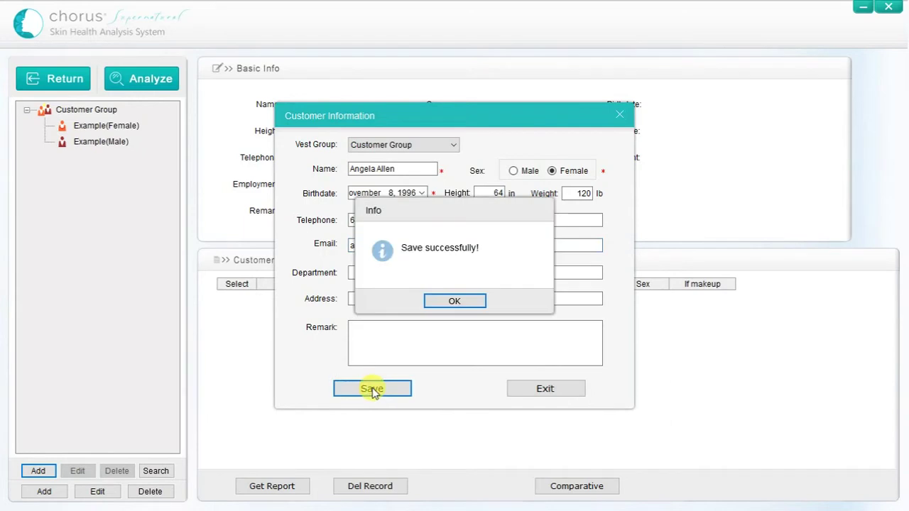
click(455, 302)
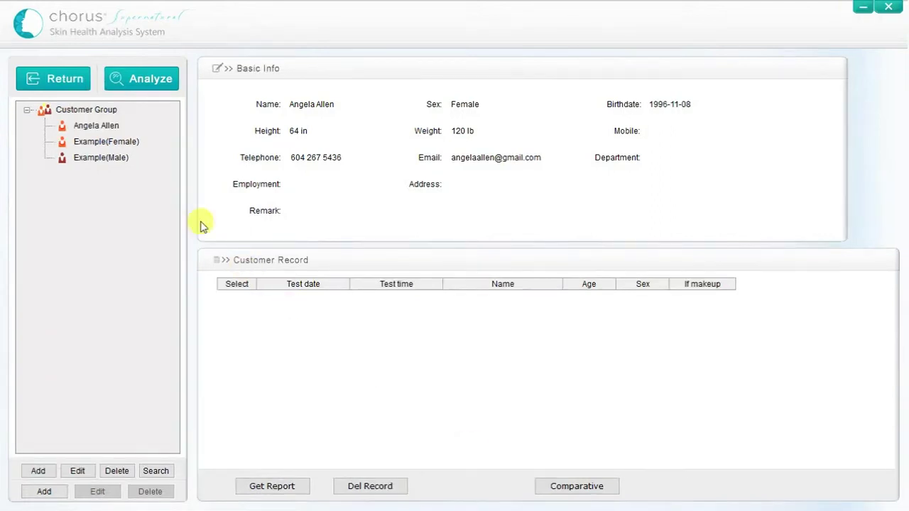
Start an analysis for the new customer, answering No to Makeup
click(154, 80)
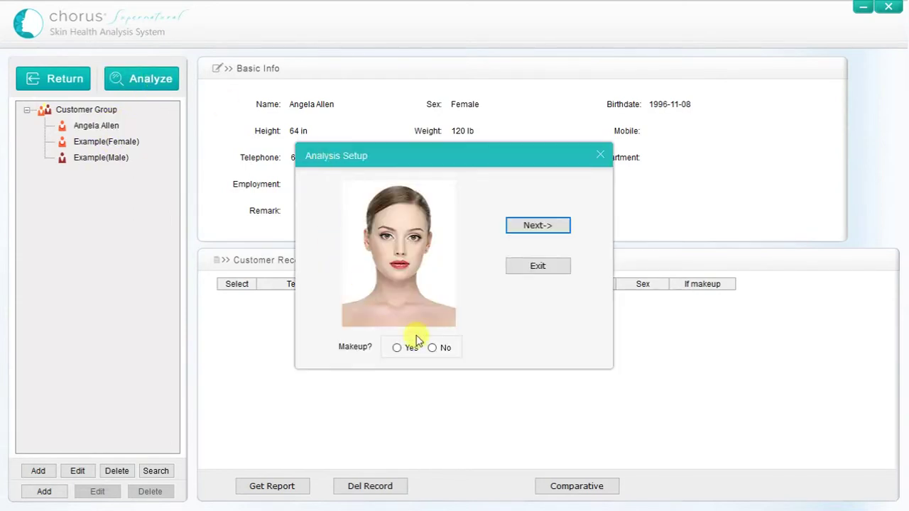
click(432, 348)
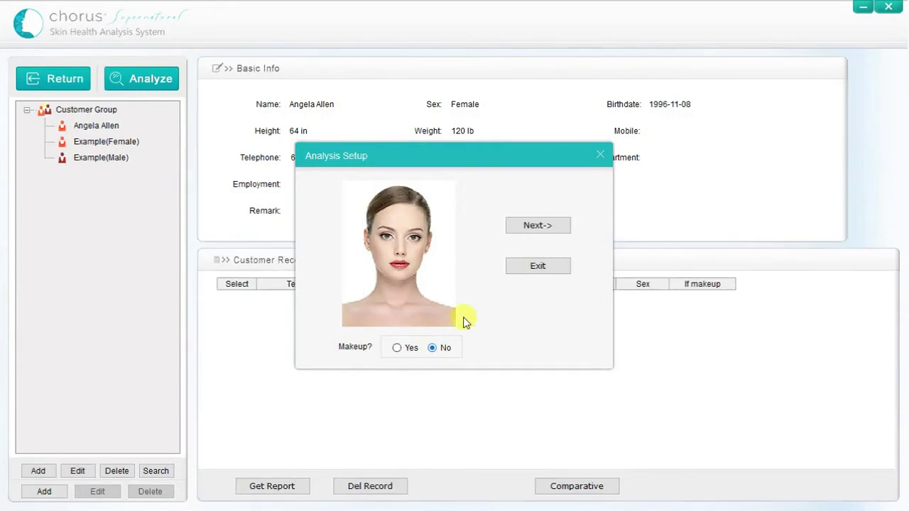
Capture the six close-up skin images and run the analysis
click(540, 226)
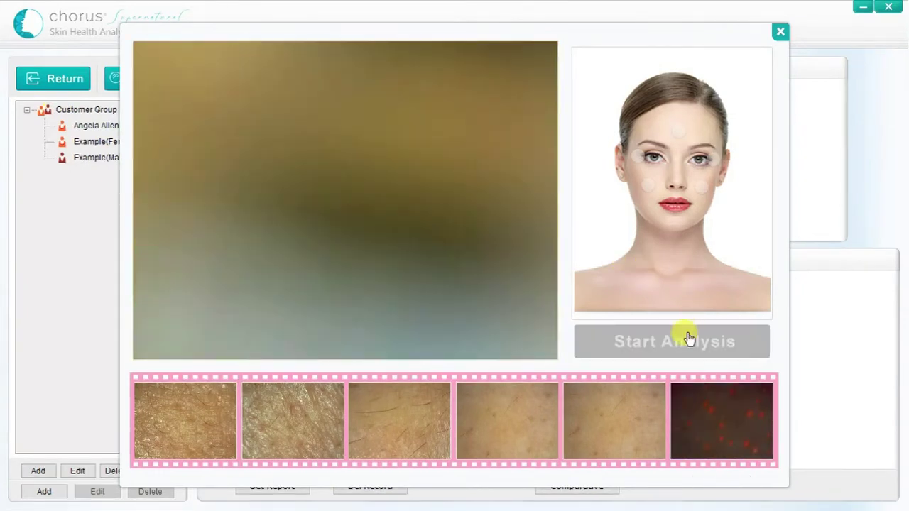
click(690, 342)
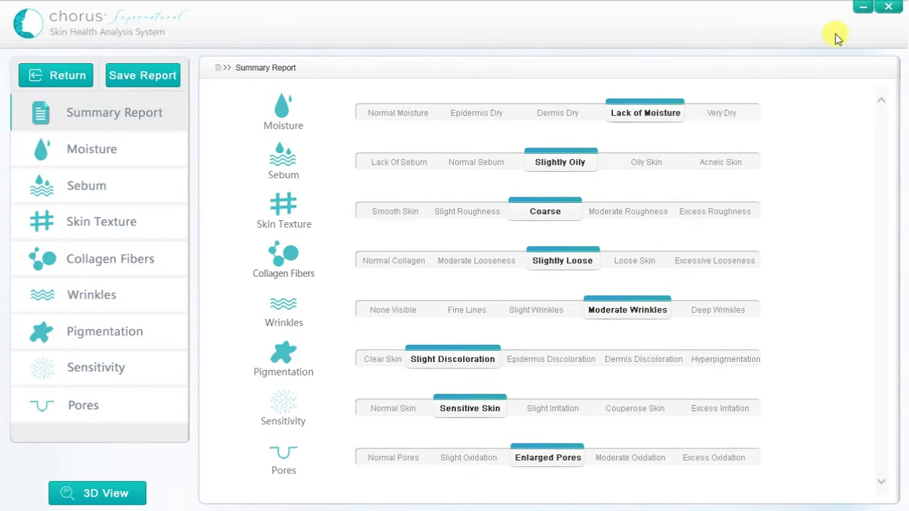
Review the Summary Report, then view the Moisture report showing 55%, Dermis Dry
click(862, 9)
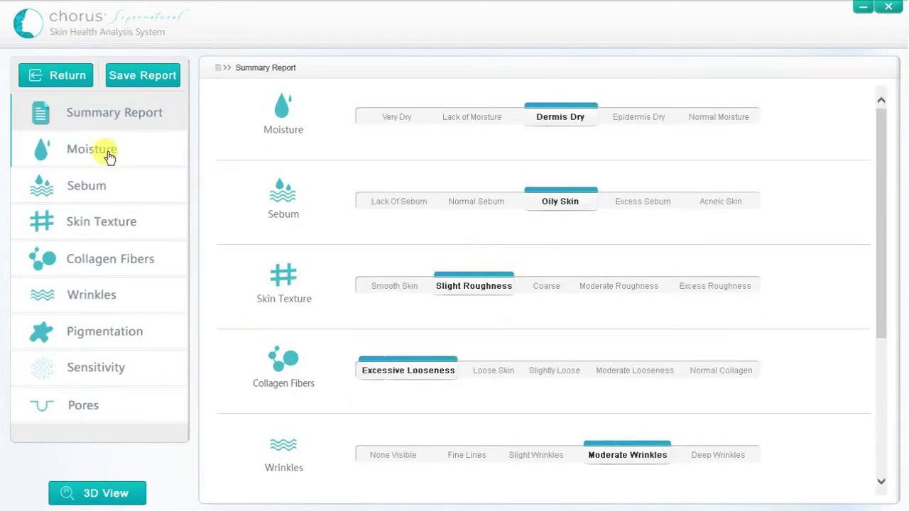
click(114, 151)
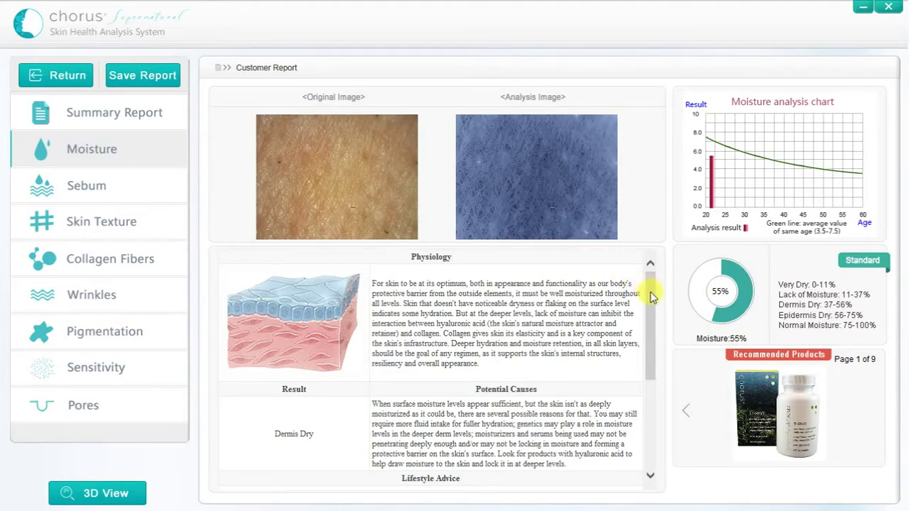
Read the moisture advice and page through recommended products, viewing the PURIFY cleanser's description
drag(652, 297, 658, 387)
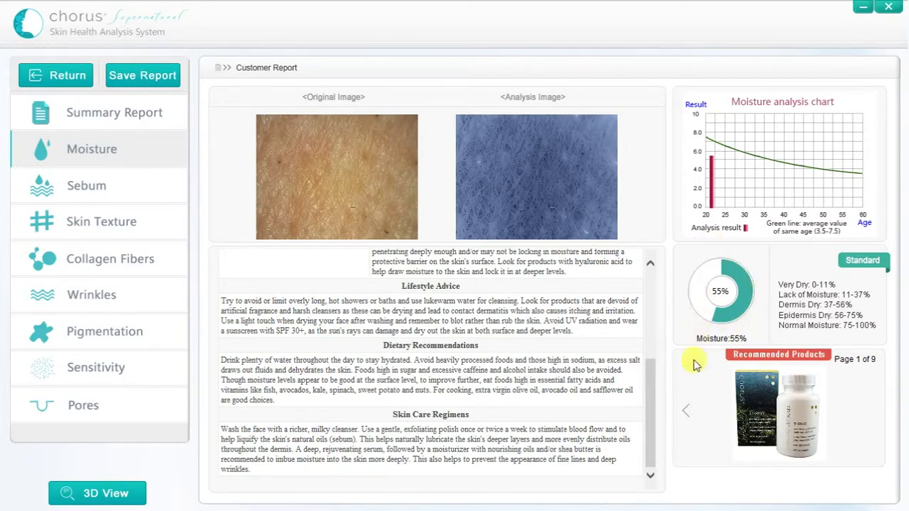
click(688, 416)
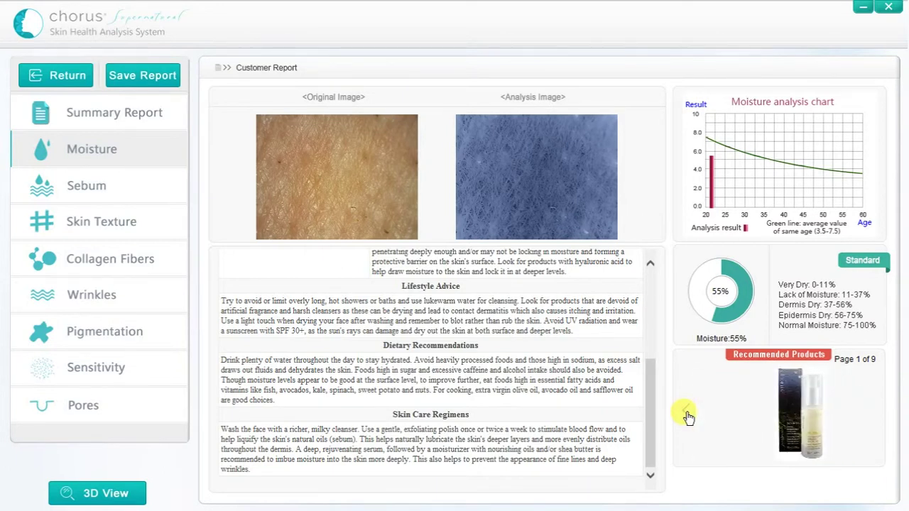
click(688, 416)
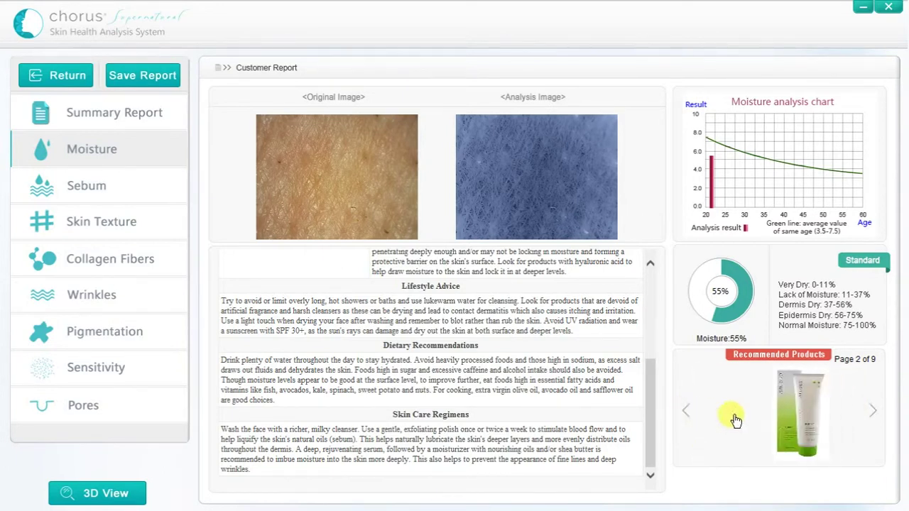
click(767, 422)
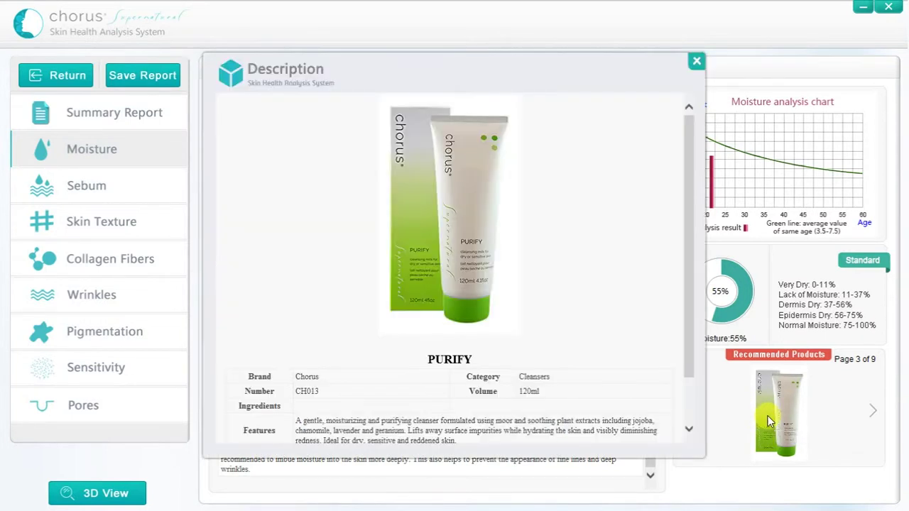
click(696, 63)
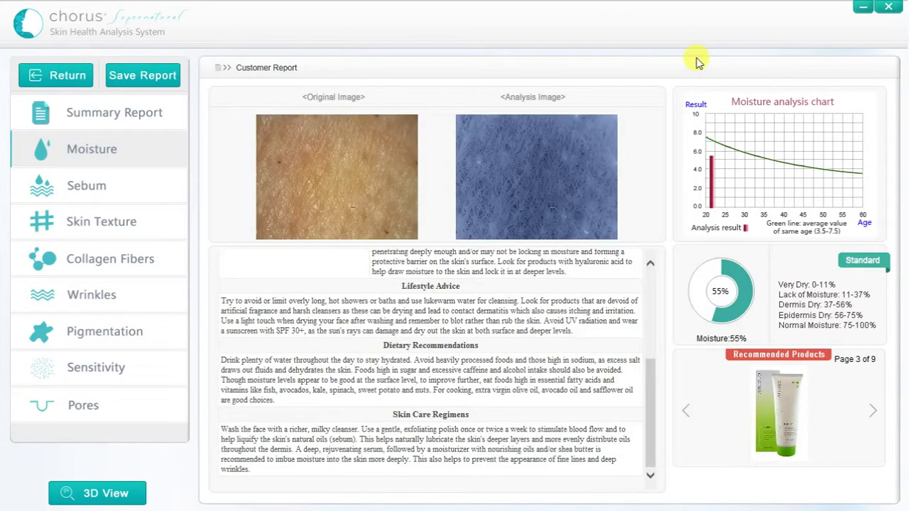
click(687, 412)
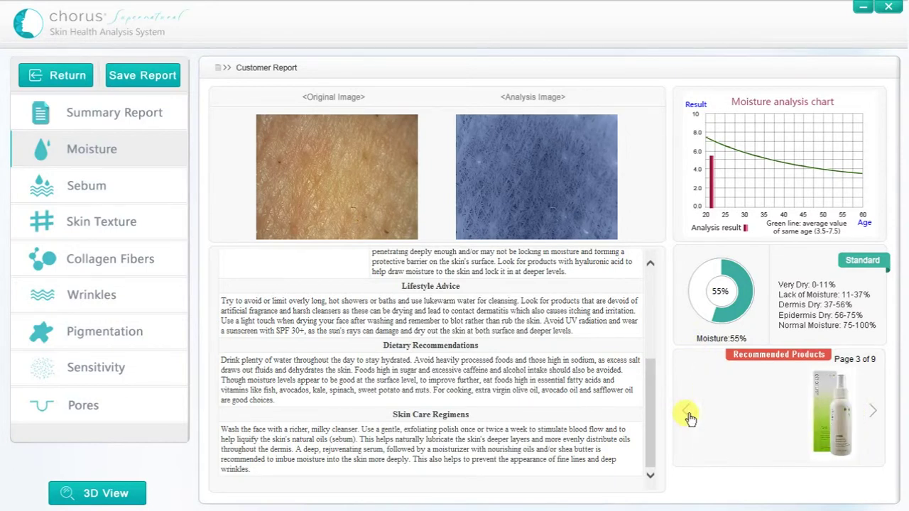
click(687, 413)
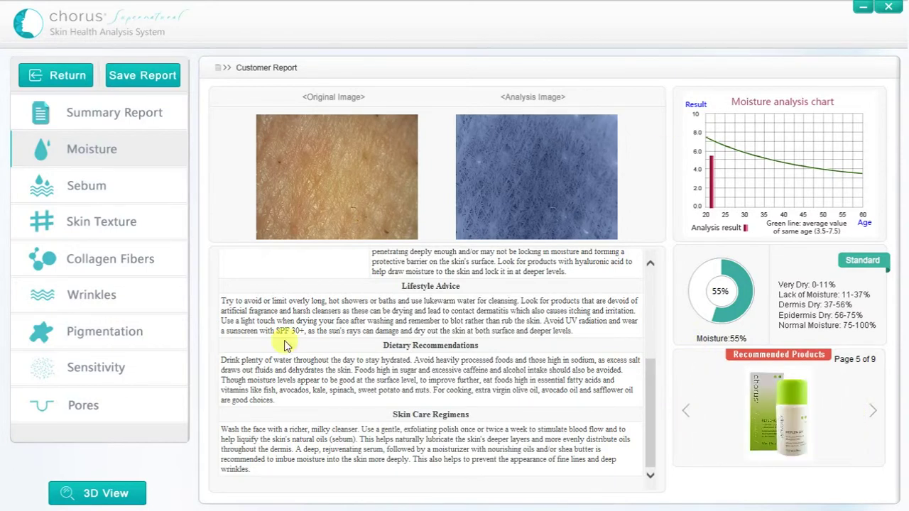
Review the Pores report showing 31% pores, then bring up the 3D skin rendering
click(101, 408)
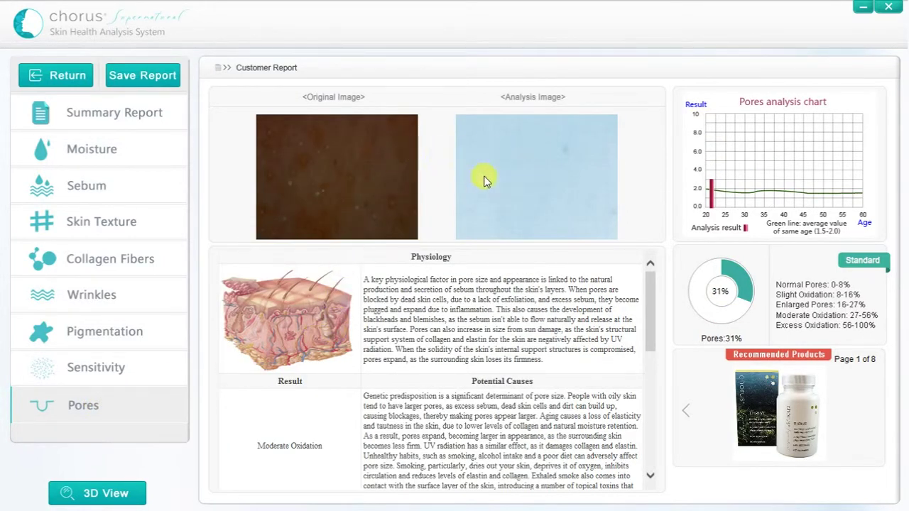
drag(654, 308, 650, 274)
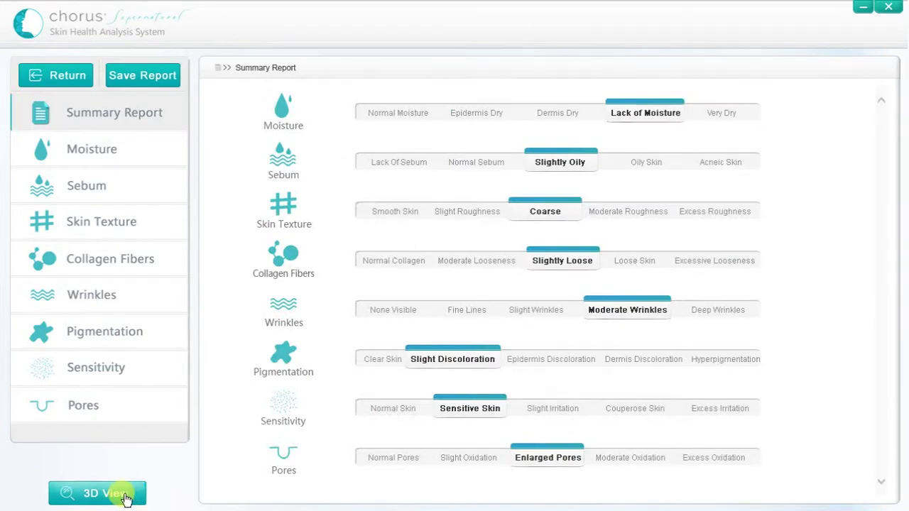
click(125, 497)
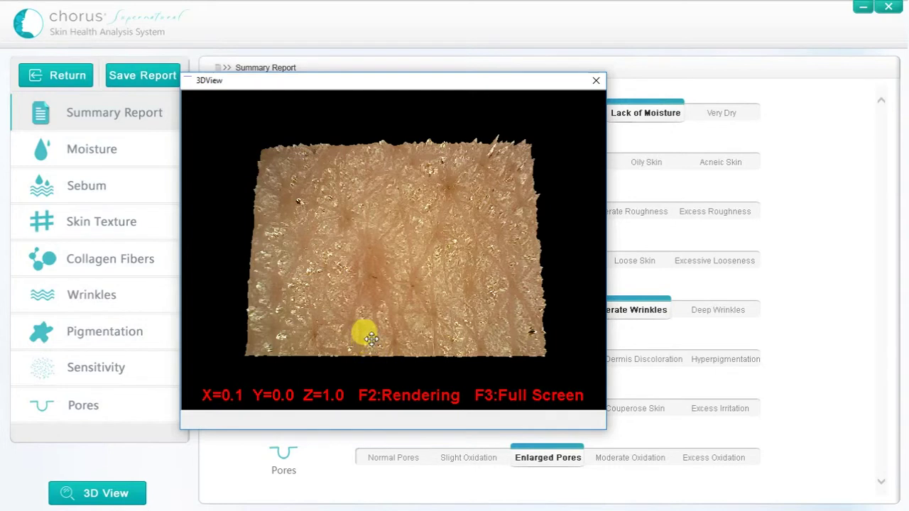
Tilt the 3D skin surface to a side angle, then close the 3D window
drag(371, 336, 375, 264)
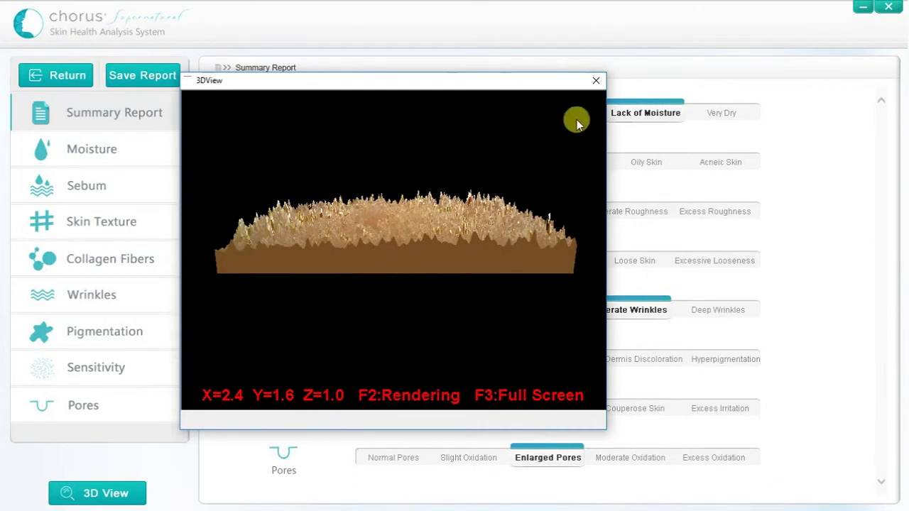
click(599, 83)
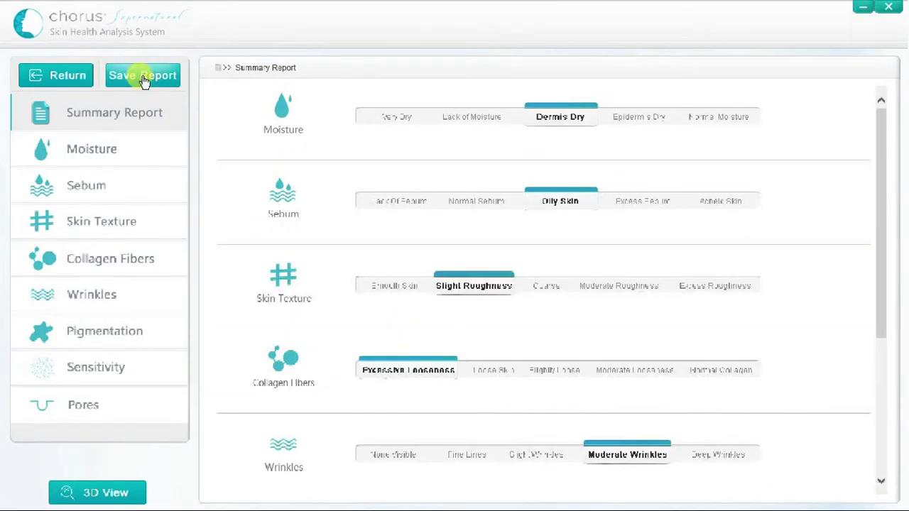
Open the printable Analysis Report and scroll through its moisture, sebum and texture sections
click(143, 76)
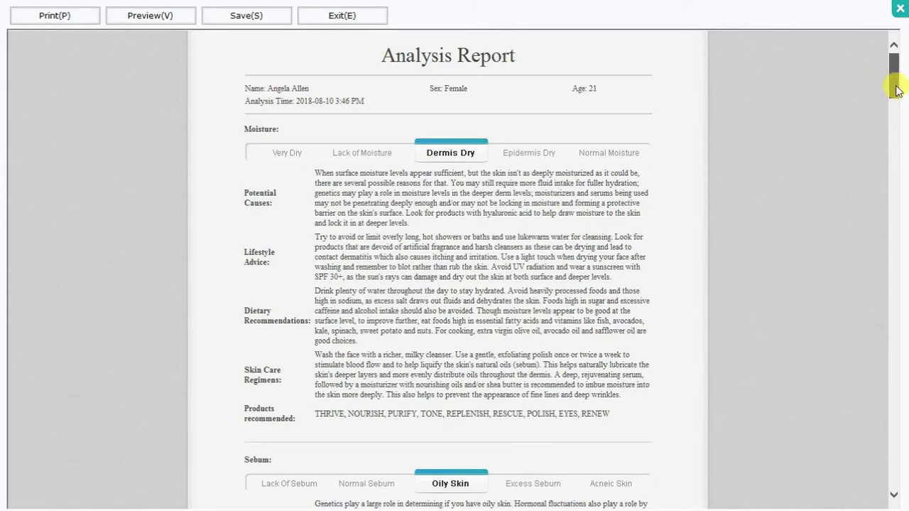
drag(897, 91, 896, 149)
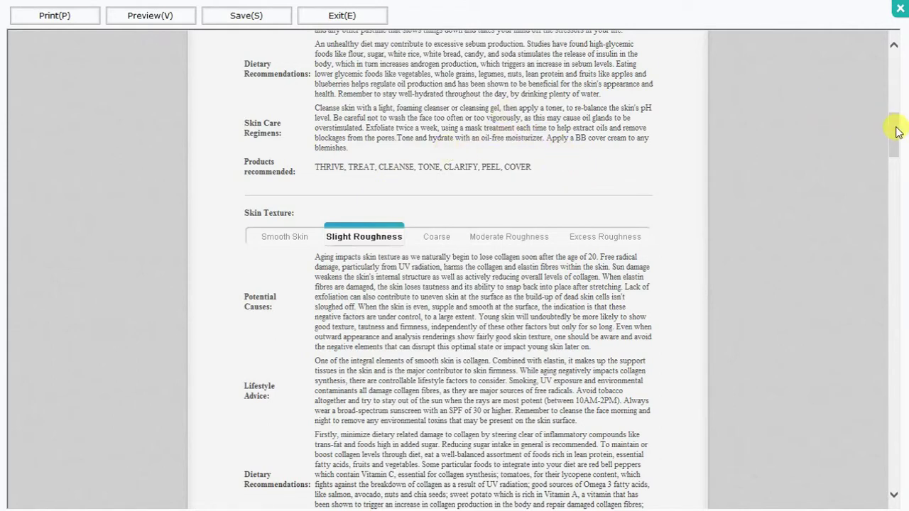
drag(897, 131, 86, 20)
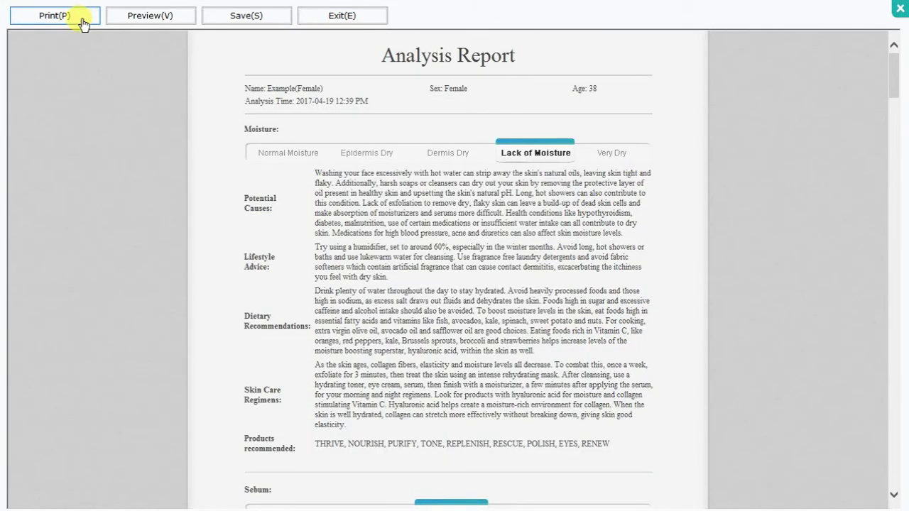
Print the moisture Analysis Report using the Microsoft Print to PDF printer
click(82, 23)
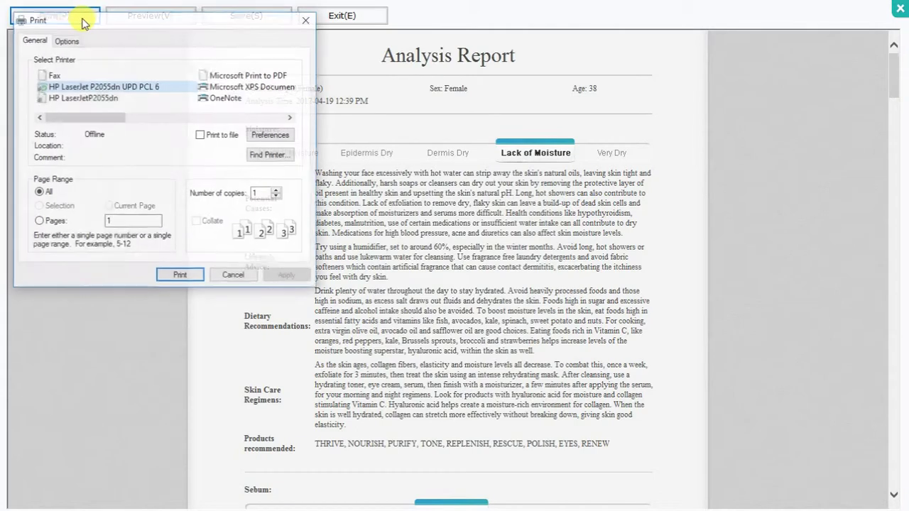
click(99, 97)
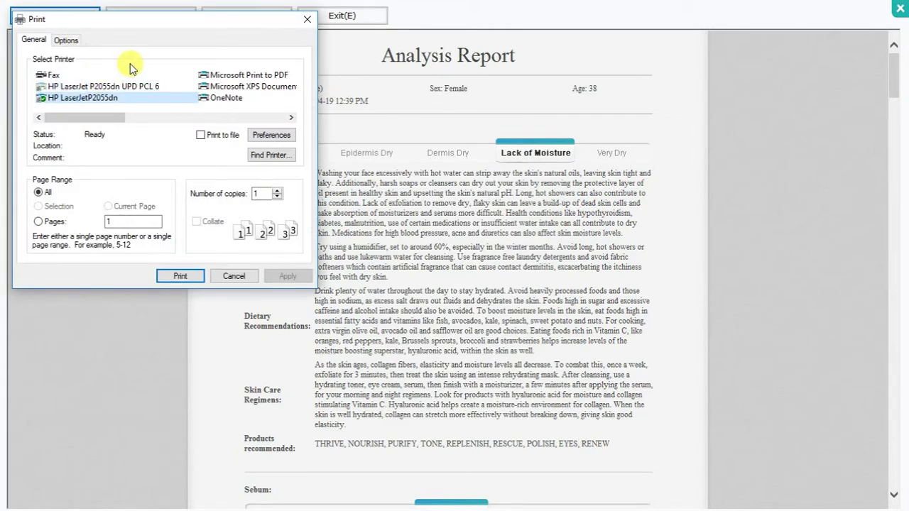
click(219, 77)
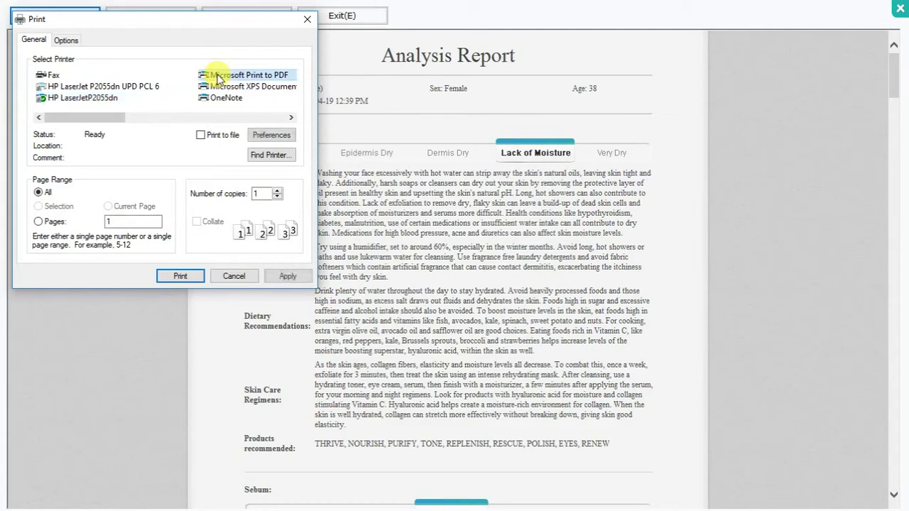
click(181, 276)
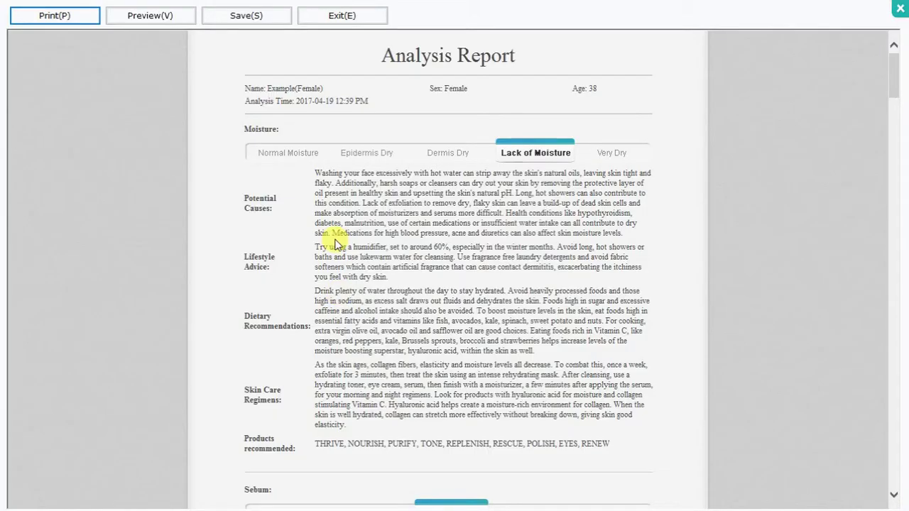
Close the report, load the new customer's test records, and tick the 2018-08-16 test
click(343, 16)
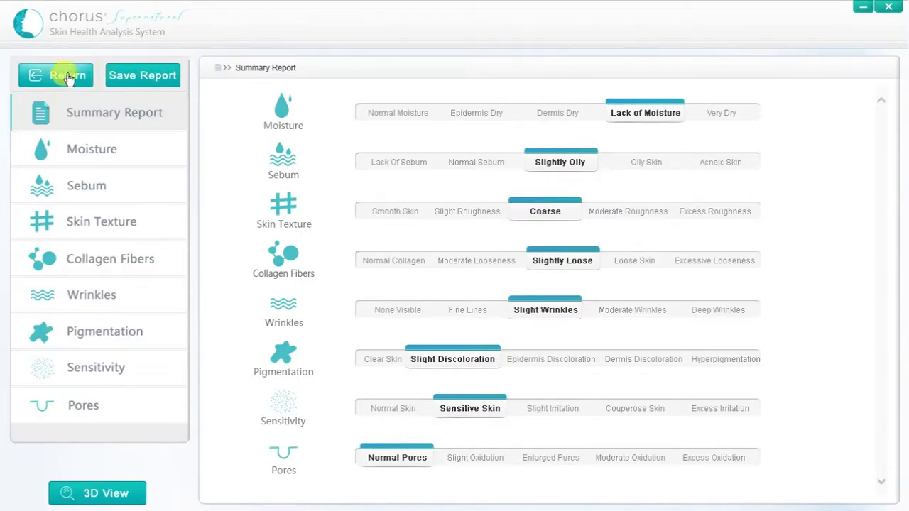
click(67, 75)
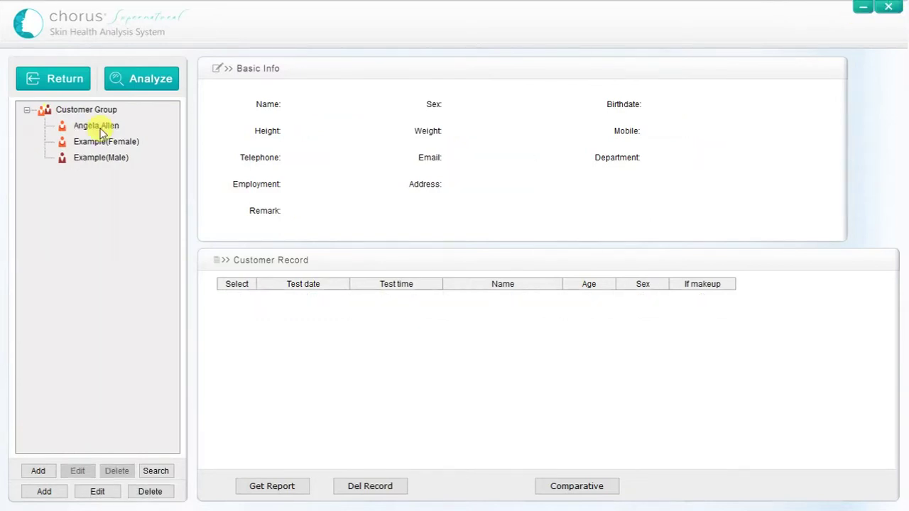
click(97, 126)
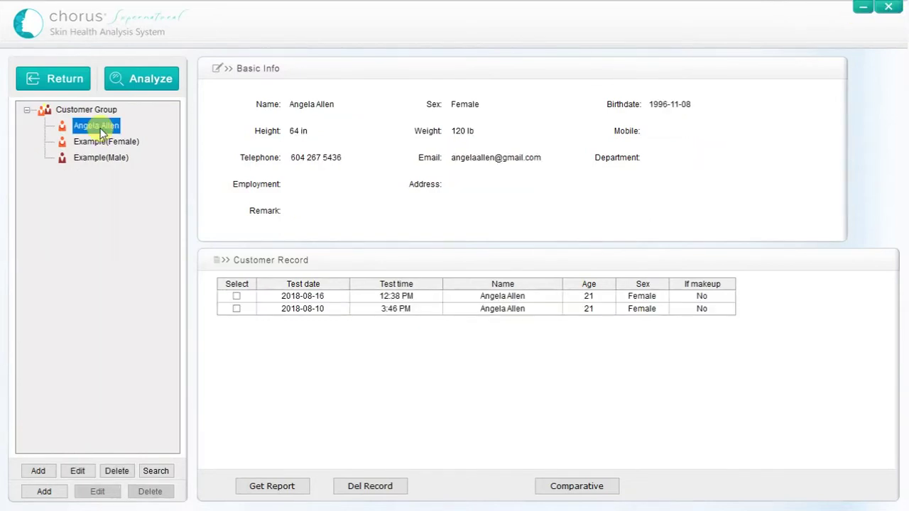
click(236, 297)
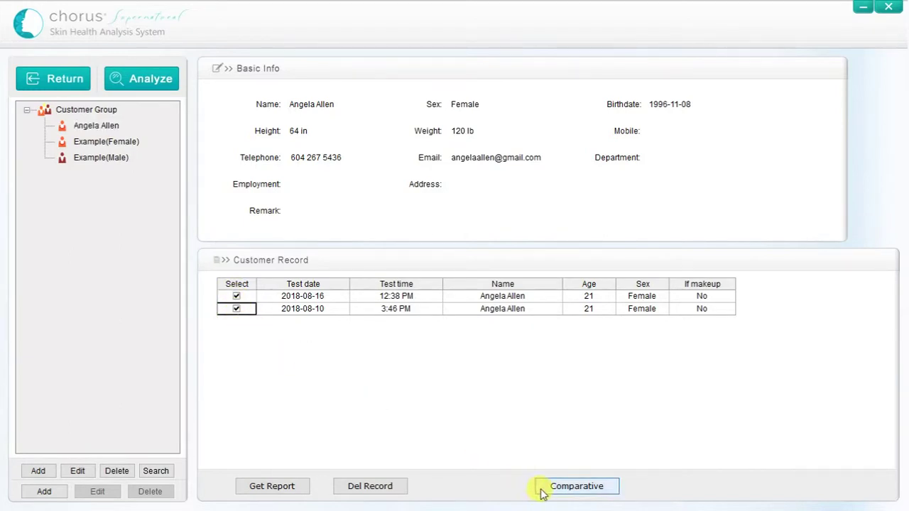
Compare the 2018-08-10 and 2018-08-16 tests down to Pores and open the printable report
click(577, 487)
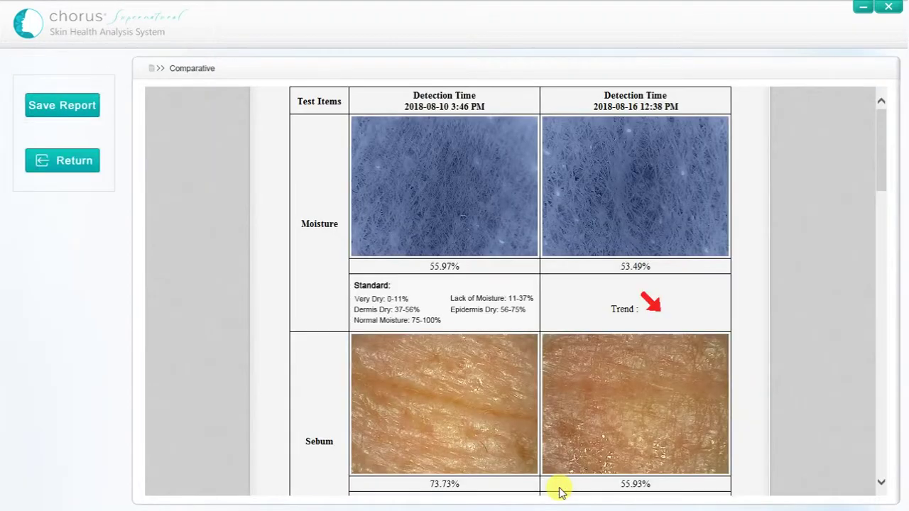
drag(885, 162, 906, 462)
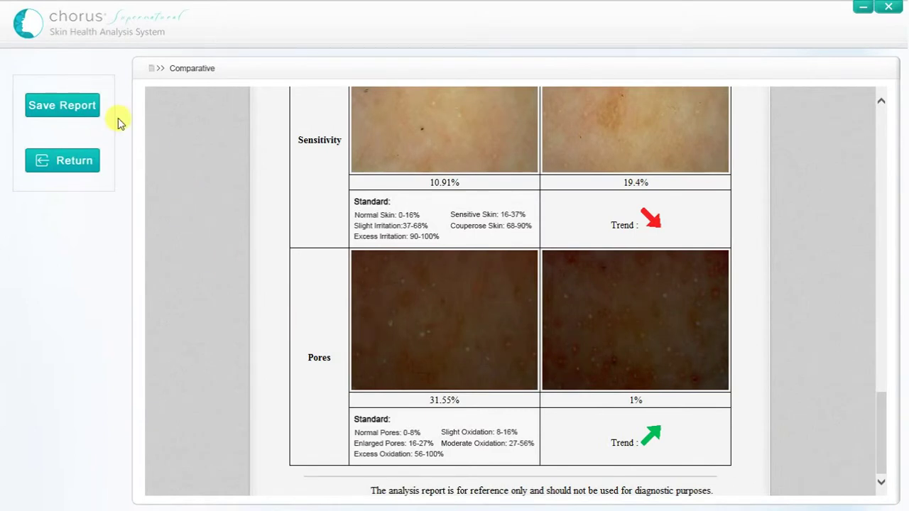
click(65, 106)
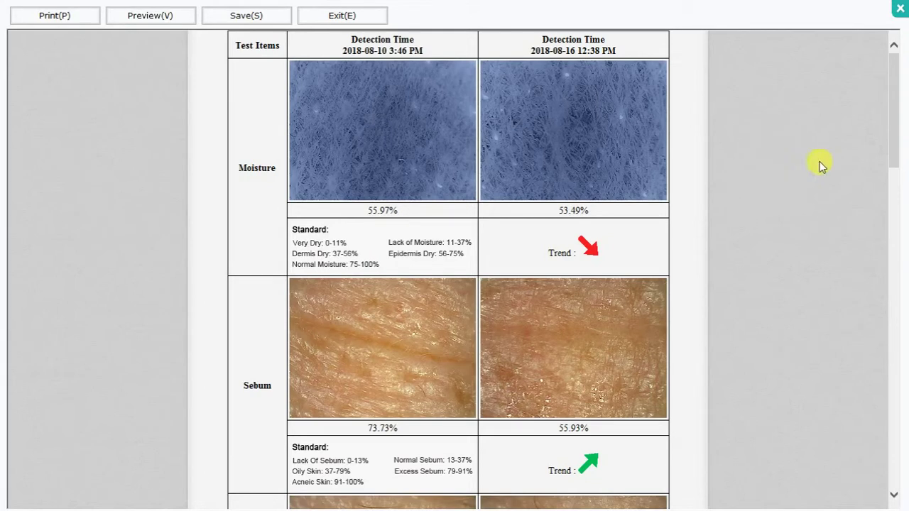
drag(895, 148, 905, 427)
drag(906, 458, 906, 482)
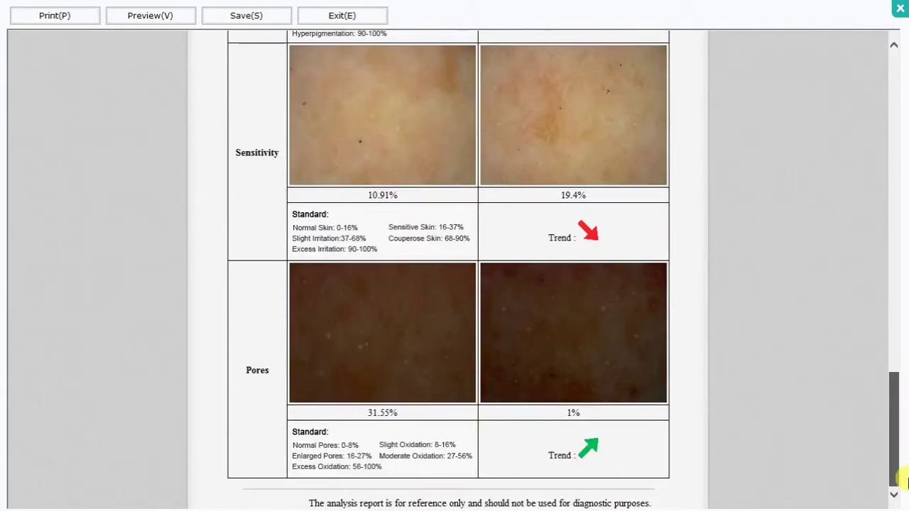